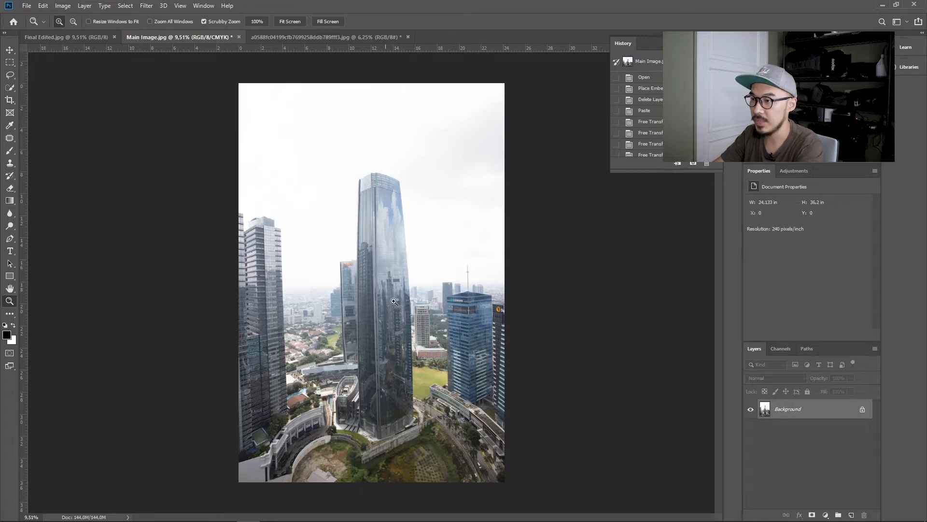
# Create a new empty path in Main Image.jpg for outlining the sky
pyautogui.click(400, 271)
pyautogui.click(250, 203)
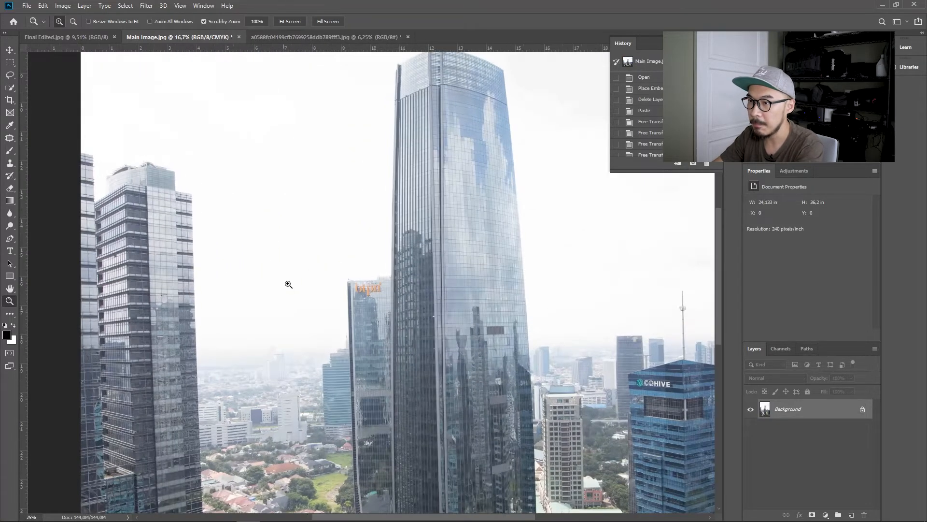
pyautogui.keyDown('alt'); pyautogui.click(288, 284); pyautogui.keyUp('alt')
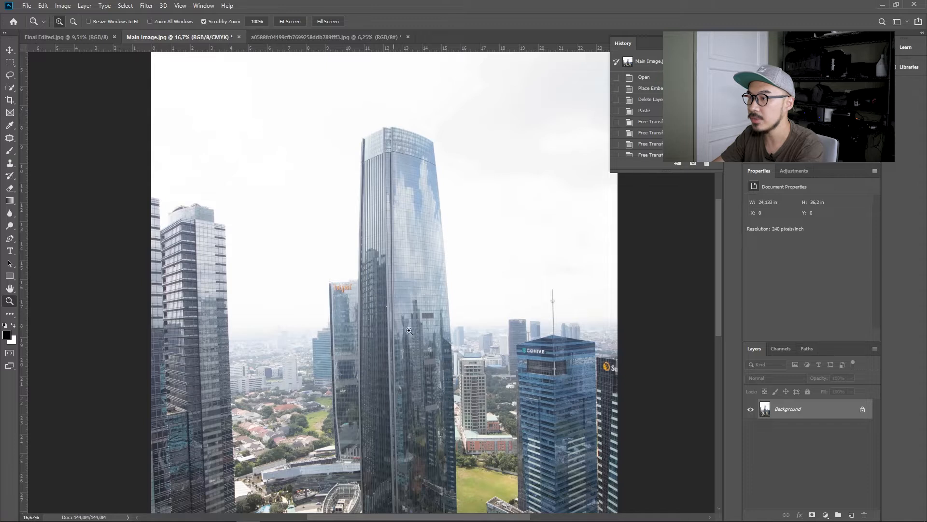
pyautogui.moveTo(200, 258); pyautogui.dragTo(344, 338)
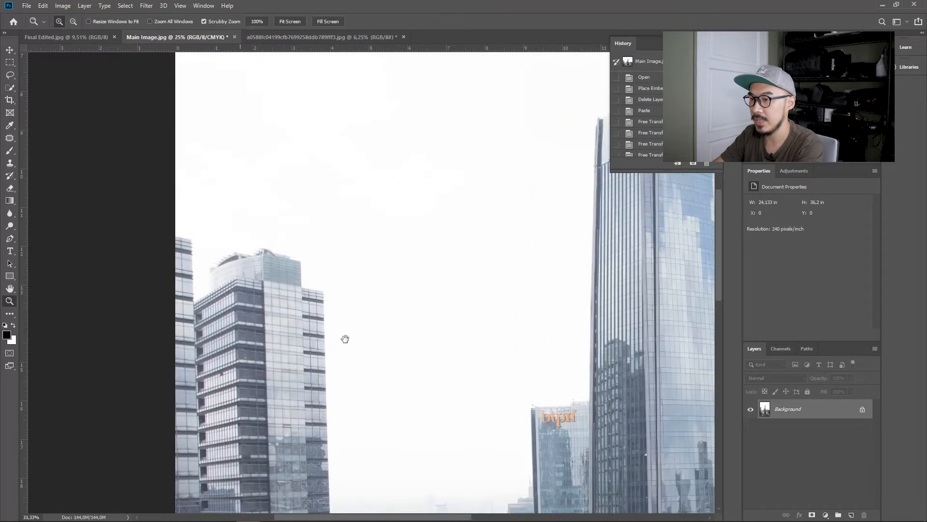
pyautogui.click(805, 348)
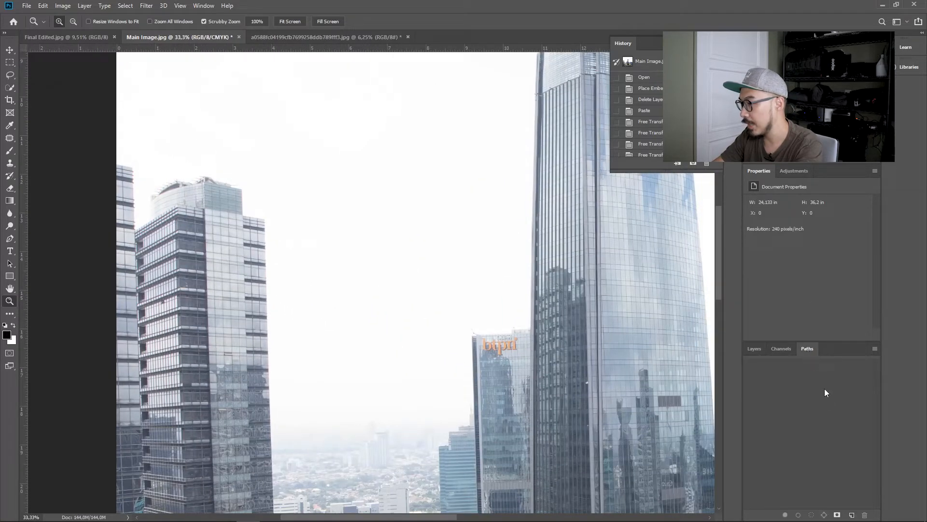
pyautogui.click(852, 515)
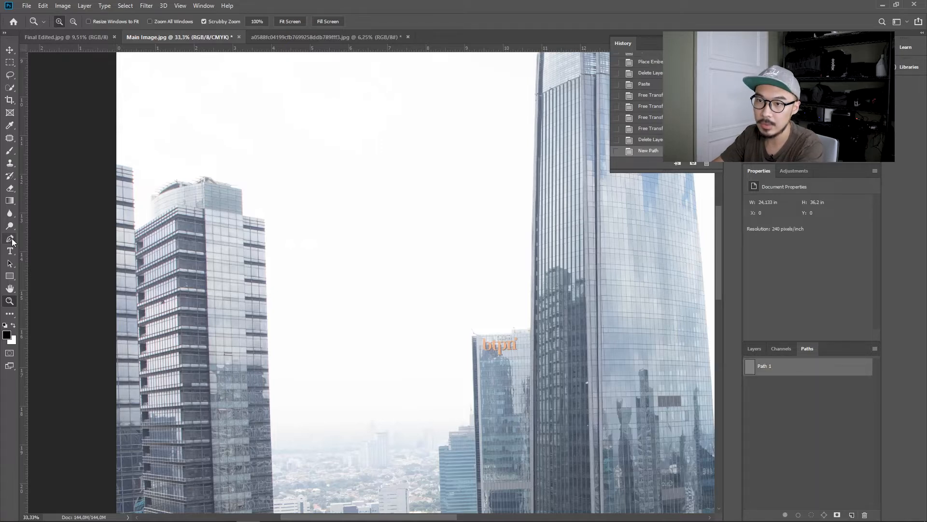
# Start a Pen tool path along the roof and side of the building at the photo's left edge
pyautogui.moveTo(151, 204); pyautogui.dragTo(225, 242)
pyautogui.click(213, 202)
pyautogui.press('p')
pyautogui.click(186, 228)
pyautogui.click(211, 233)
pyautogui.click(214, 328)
pyautogui.scroll(2, 230, 293)
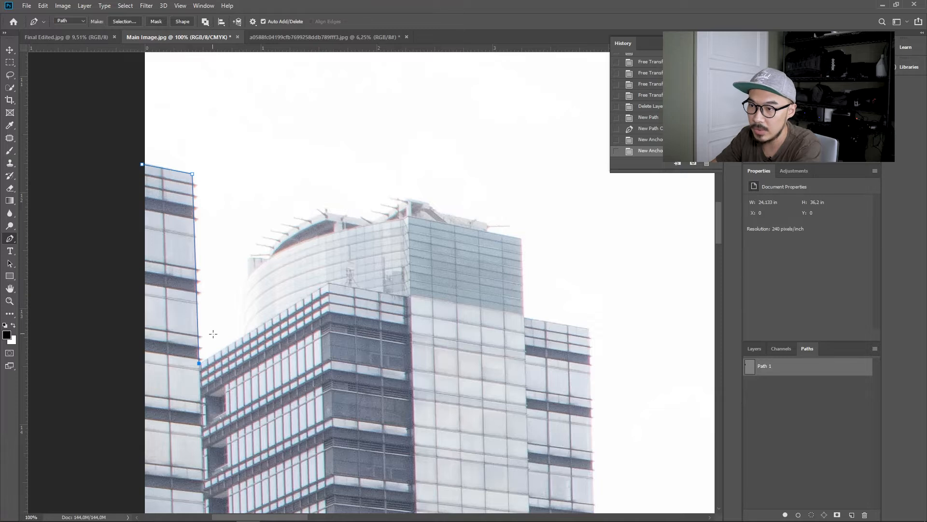
# Continue the path along the second building's stepped roof and curved crown up to its rooftop peak
pyautogui.press('z')
pyautogui.click(239, 345)
pyautogui.press('p')
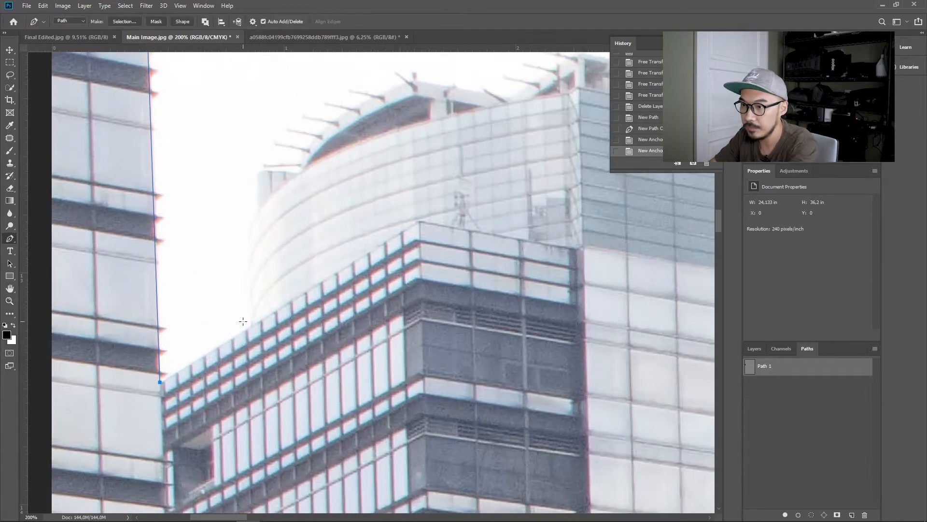
pyautogui.moveTo(236, 338); pyautogui.dragTo(229, 407)
pyautogui.click(244, 394)
pyautogui.click(239, 302)
pyautogui.click(249, 245)
pyautogui.click(288, 240)
pyautogui.click(330, 185)
pyautogui.click(407, 149)
pyautogui.moveTo(400, 188); pyautogui.dragTo(179, 219)
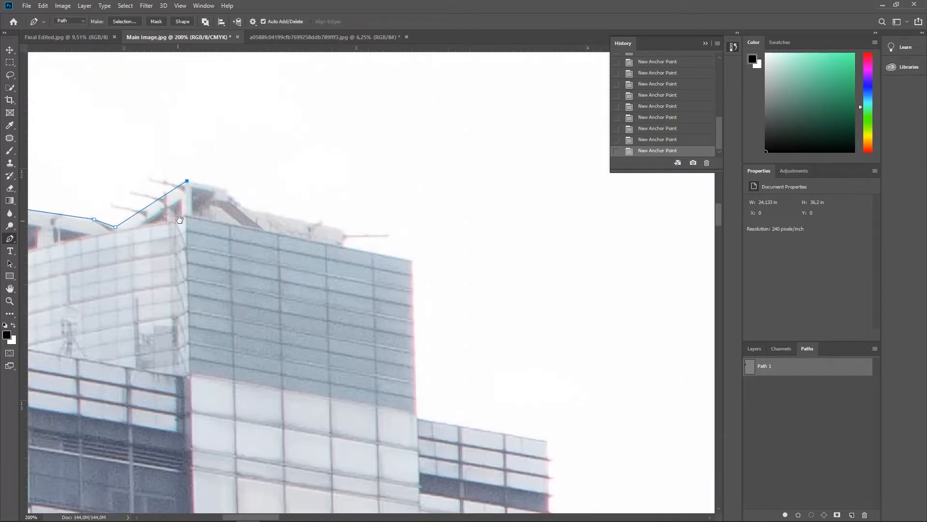
# Extend the path over the rest of the second building's roof and down its right side towards the horizon
pyautogui.scroll(-5, 345, 237)
pyautogui.press('z')
pyautogui.scroll(-6, 347, 232)
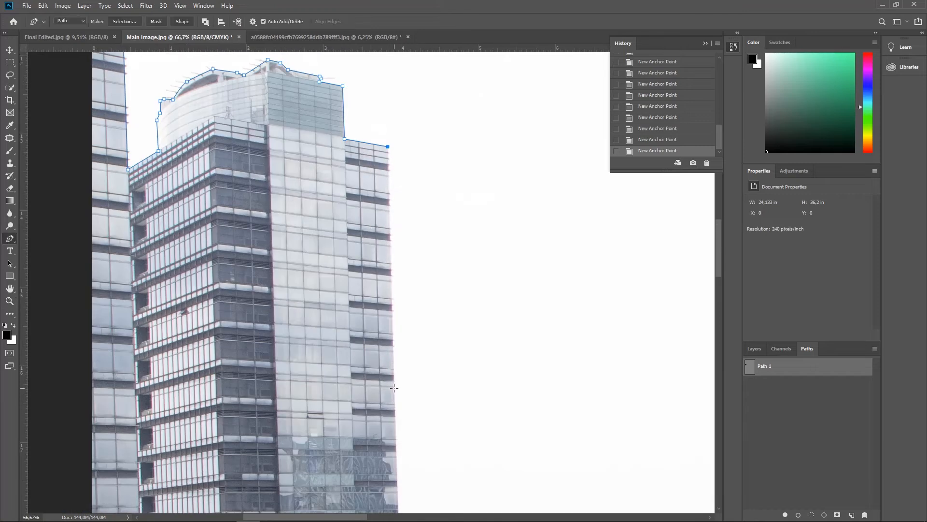
pyautogui.scroll(3, 348, 231)
pyautogui.press('p')
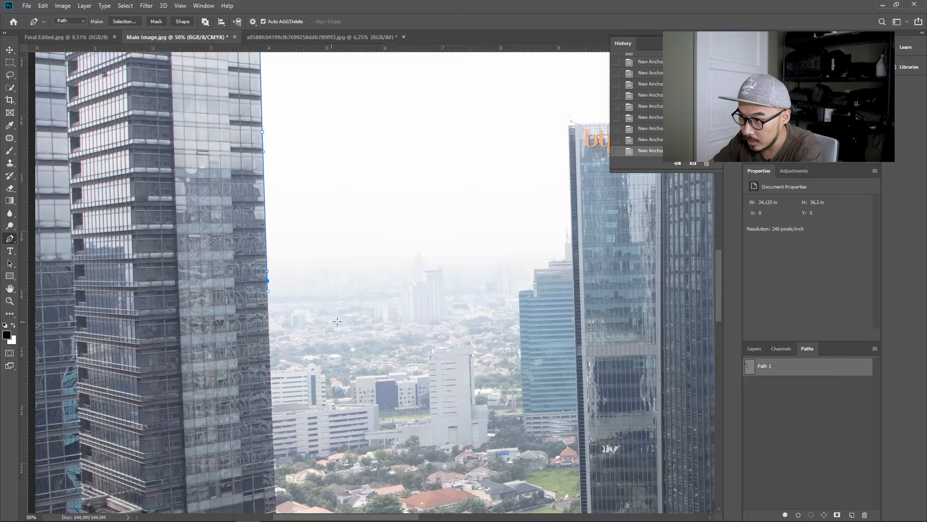
# Carry the path across the hazy horizon and around the stepped roof of the blue building beside the central tower
pyautogui.click(535, 283)
pyautogui.scroll(3, 534, 283)
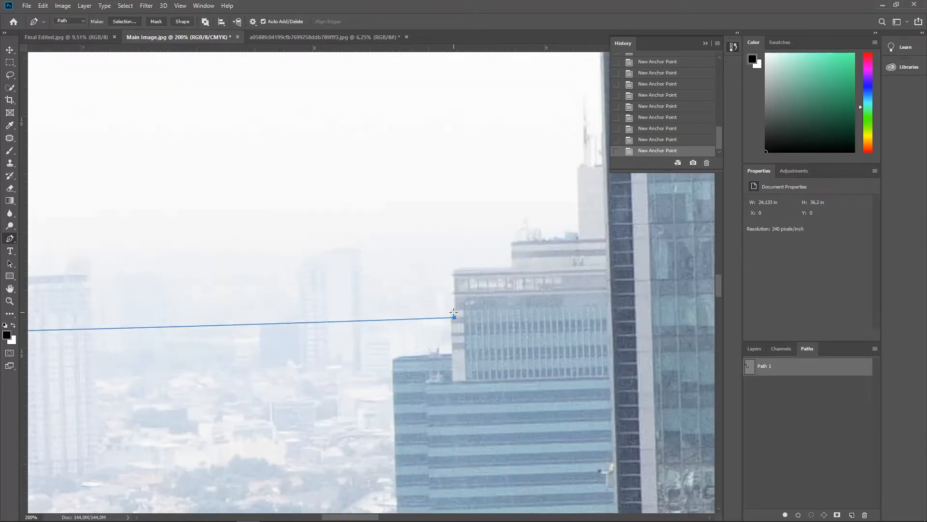
pyautogui.moveTo(527, 245); pyautogui.dragTo(420, 314)
pyautogui.scroll(5, 386, 290)
pyautogui.hscroll(3, 386, 290)
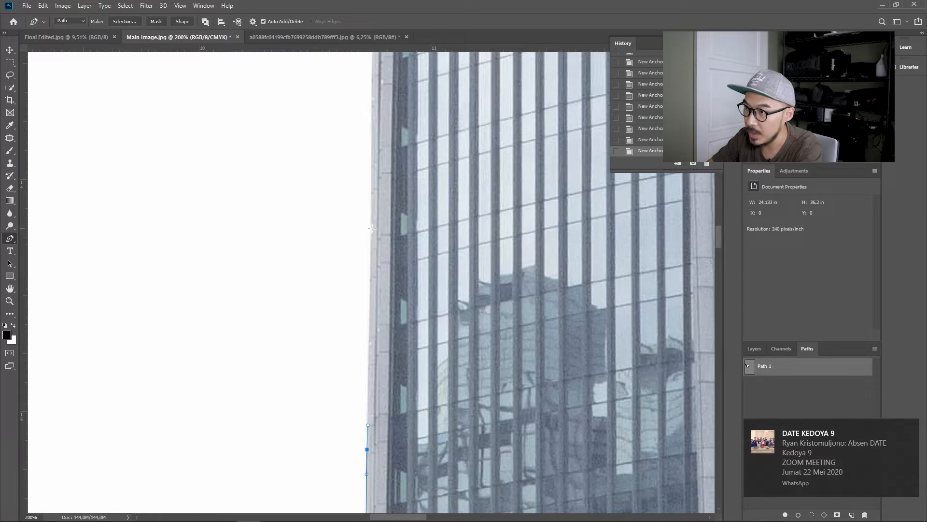
# Trace the central tower and remaining skyline, run the path around the outside of the sky, and close it at its start
pyautogui.moveTo(370, 413); pyautogui.dragTo(353, 366)
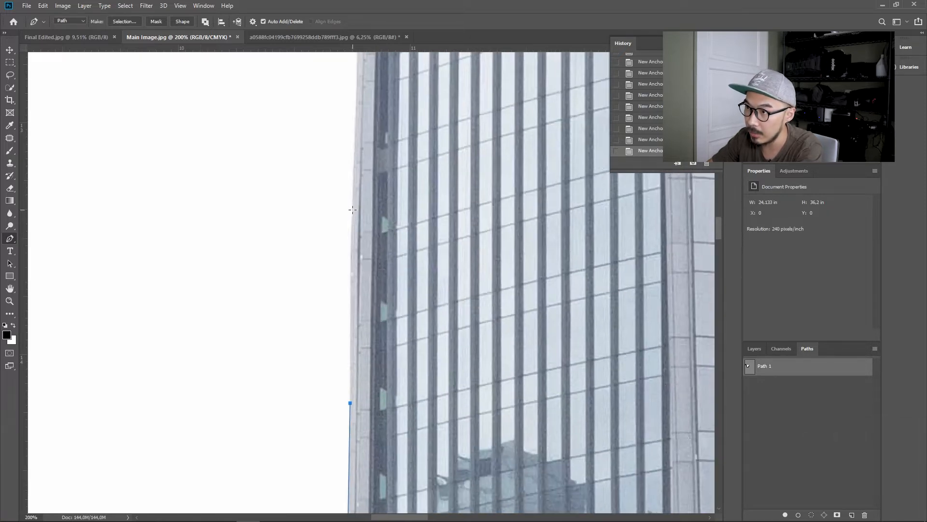
pyautogui.click(341, 160)
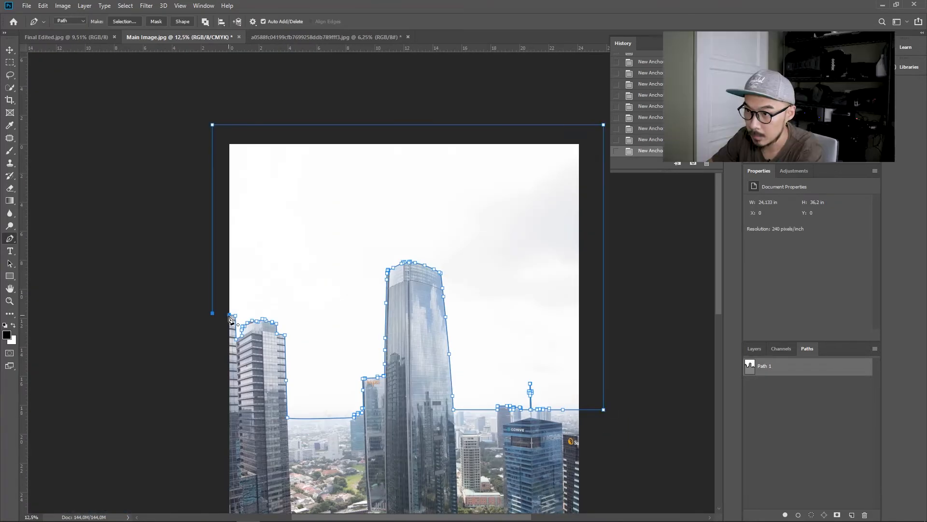
pyautogui.click(230, 316)
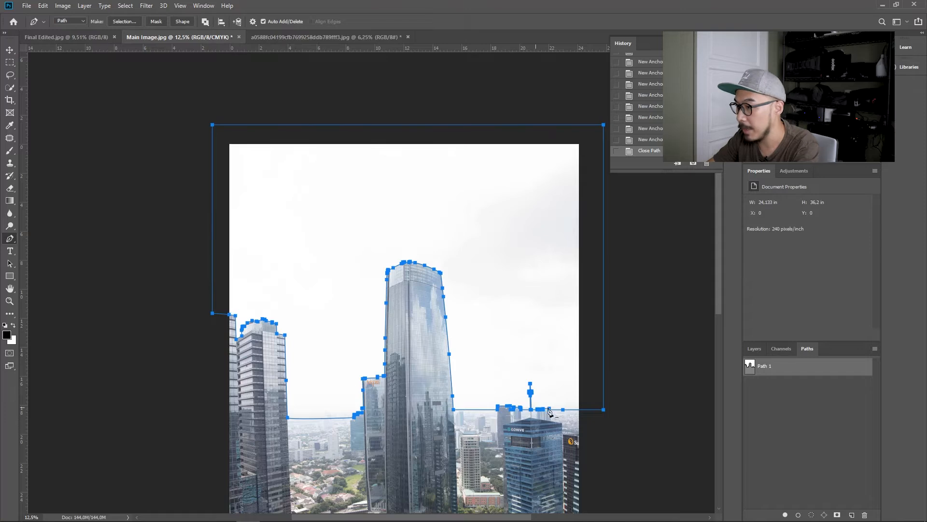
# Copy the entire cloudy sky image and paste it into Main Image.jpg as a new layer
pyautogui.moveTo(482, 342); pyautogui.dragTo(478, 299)
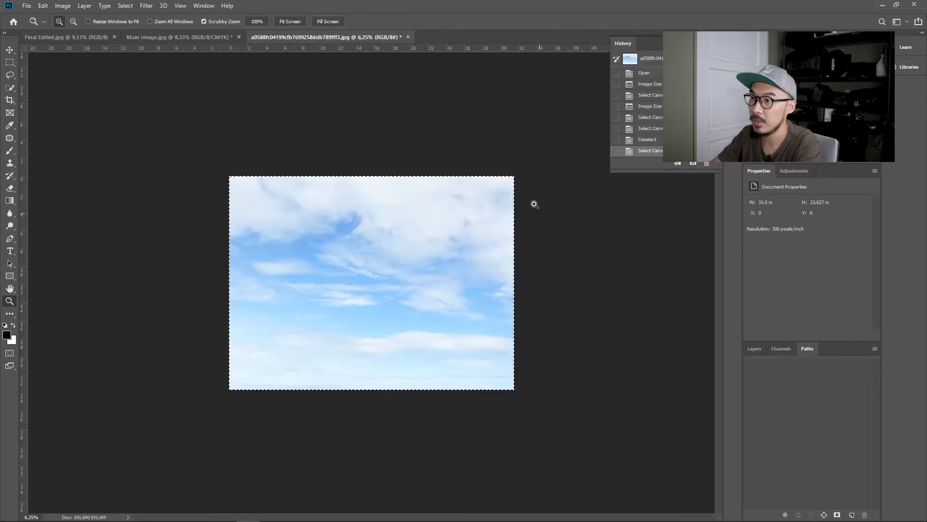
pyautogui.hotkey('ctrl', 'a')
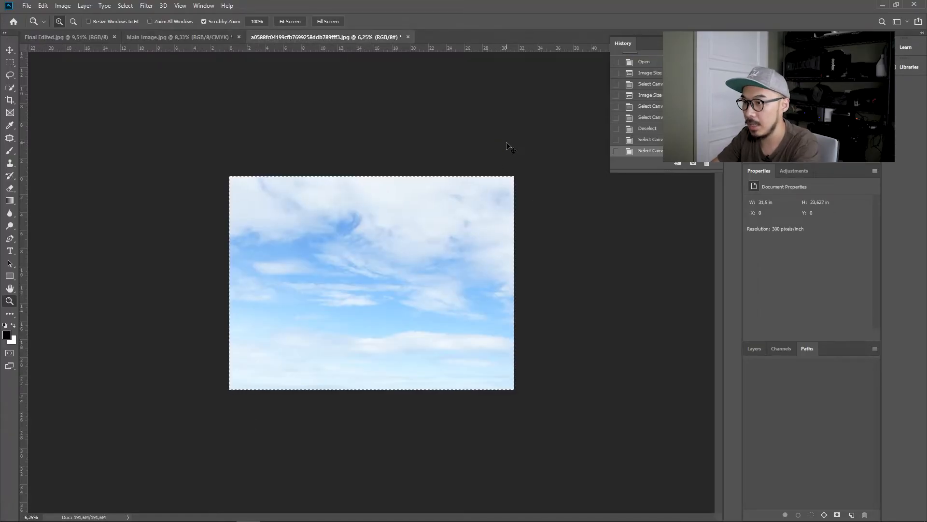
pyautogui.hotkey('ctrl', 'd')
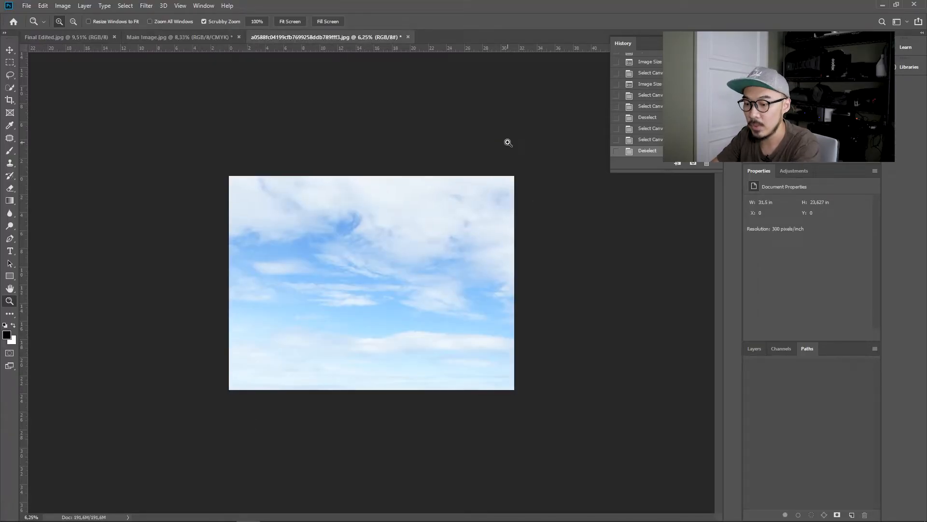
pyautogui.hotkey('ctrl', 'a')
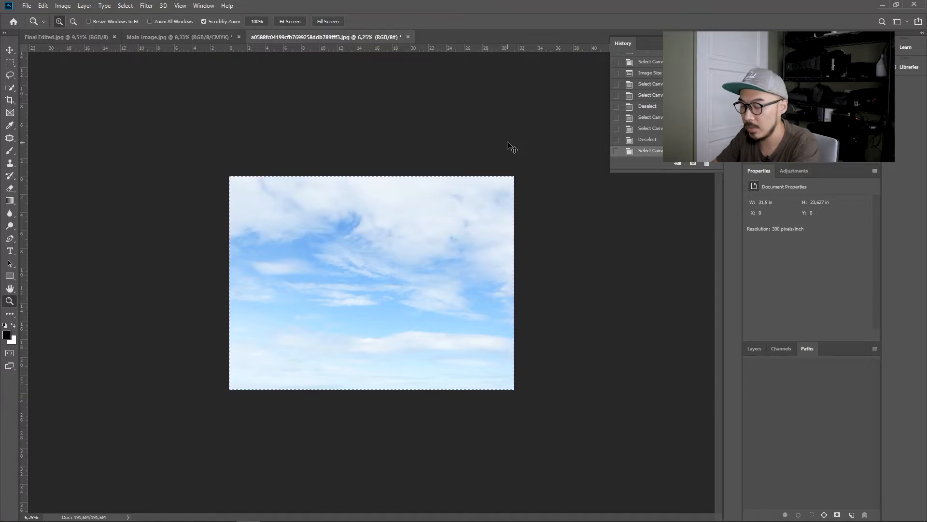
pyautogui.click(201, 36)
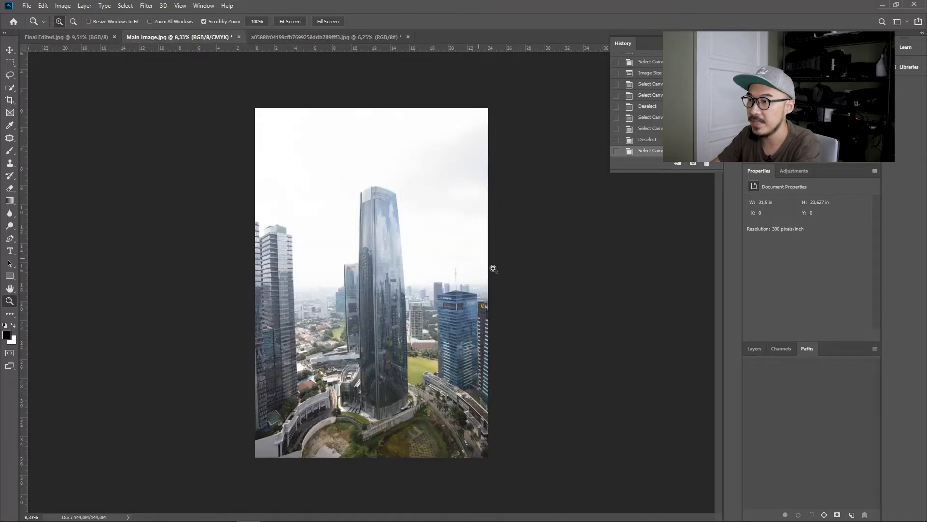
pyautogui.click(756, 349)
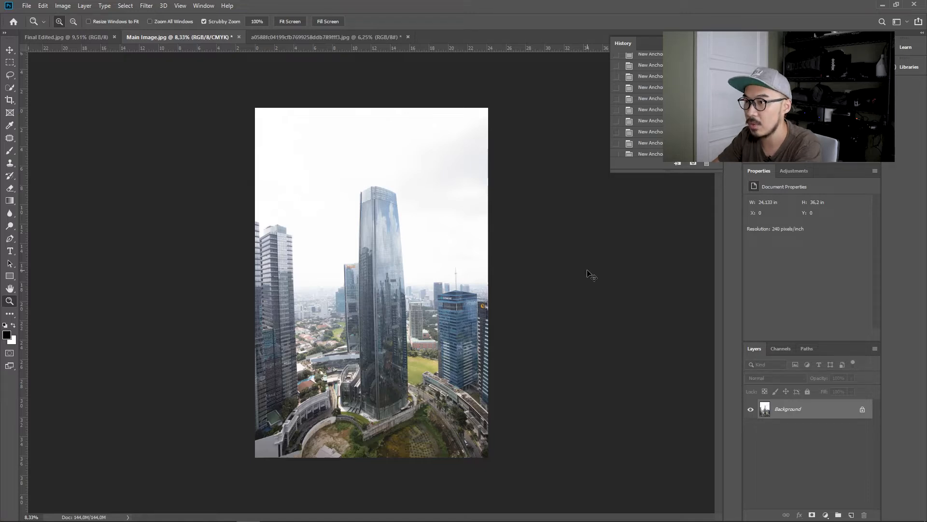
pyautogui.hotkey('ctrl', 'v')
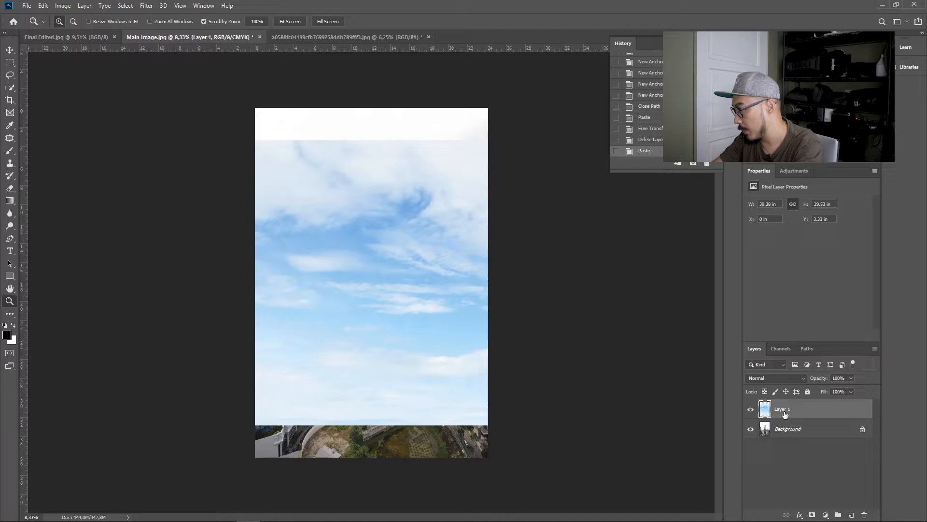
# Scale the sky layer to 61.94% to span the photo's width and move it up to the canvas's top edge
pyautogui.keyDown('alt'); pyautogui.click(400, 279); pyautogui.keyUp('alt')
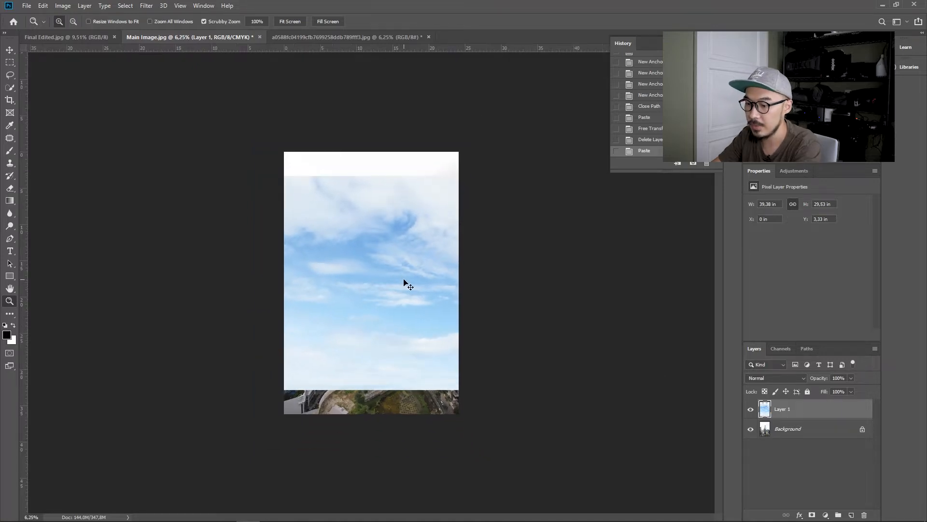
pyautogui.hotkey('ctrl', 't')
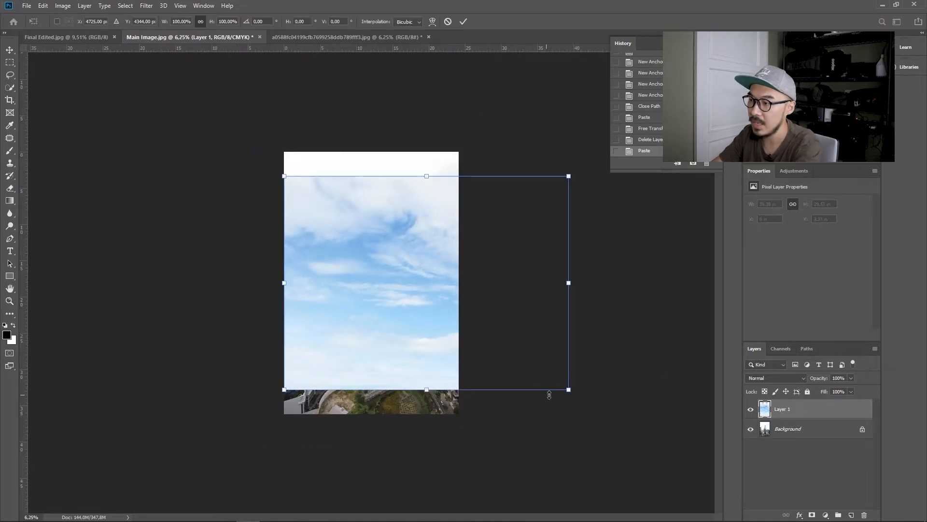
pyautogui.moveTo(569, 394); pyautogui.dragTo(440, 332)
pyautogui.hotkey('ctrl', 'space')
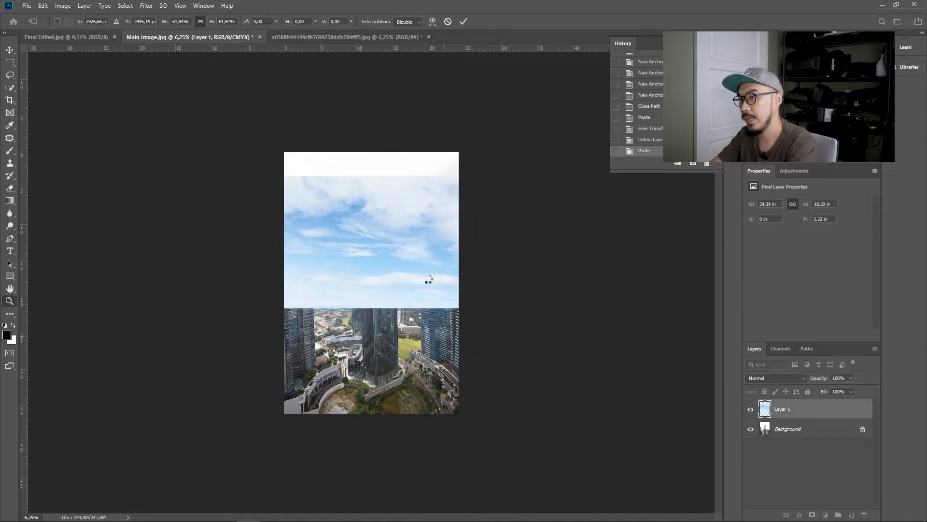
pyautogui.click(394, 210)
pyautogui.moveTo(414, 261); pyautogui.dragTo(410, 223)
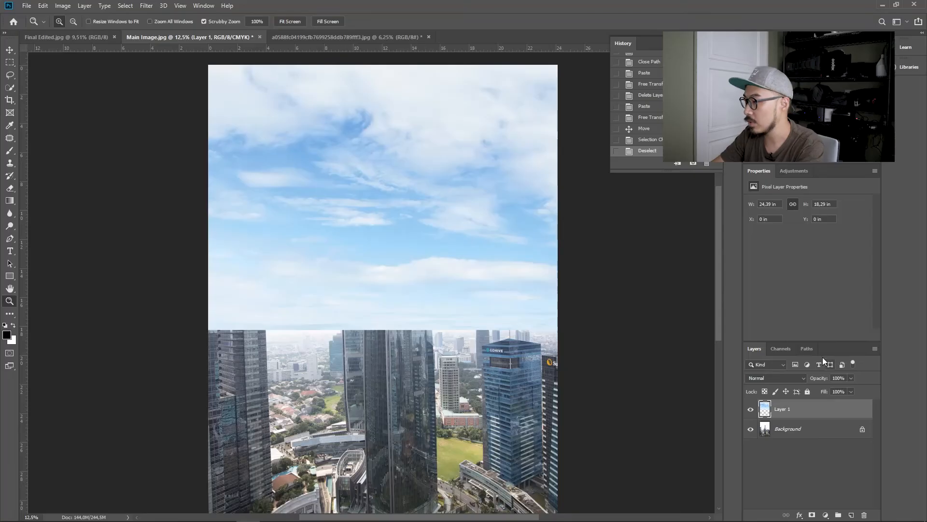
# Load the skyline path as a selection and feather it by 2 pixels
pyautogui.click(807, 349)
pyautogui.moveTo(757, 368); pyautogui.dragTo(812, 514)
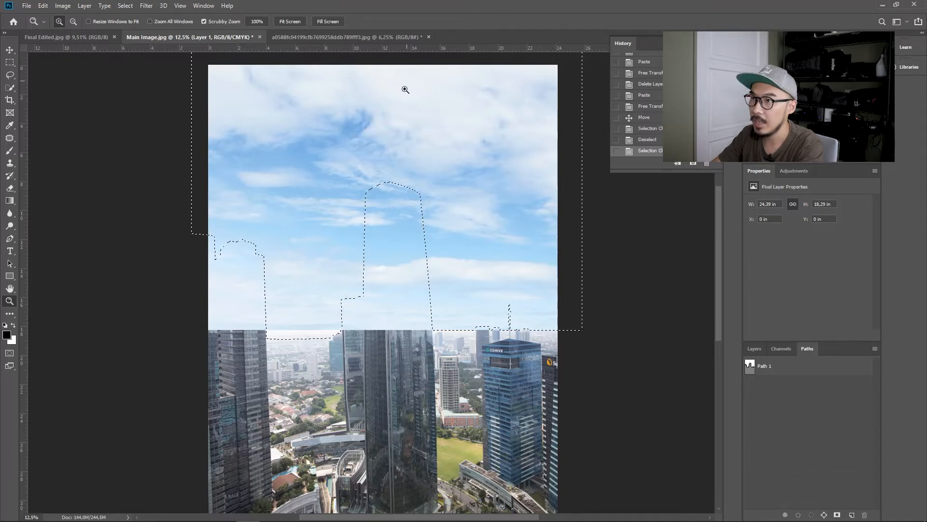
pyautogui.click(125, 5)
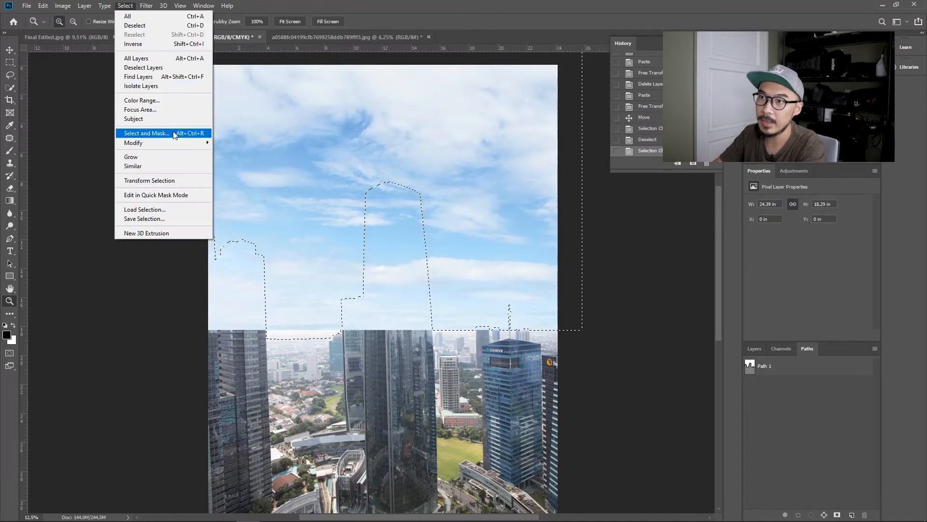
pyautogui.moveTo(195, 143)
pyautogui.click(249, 178)
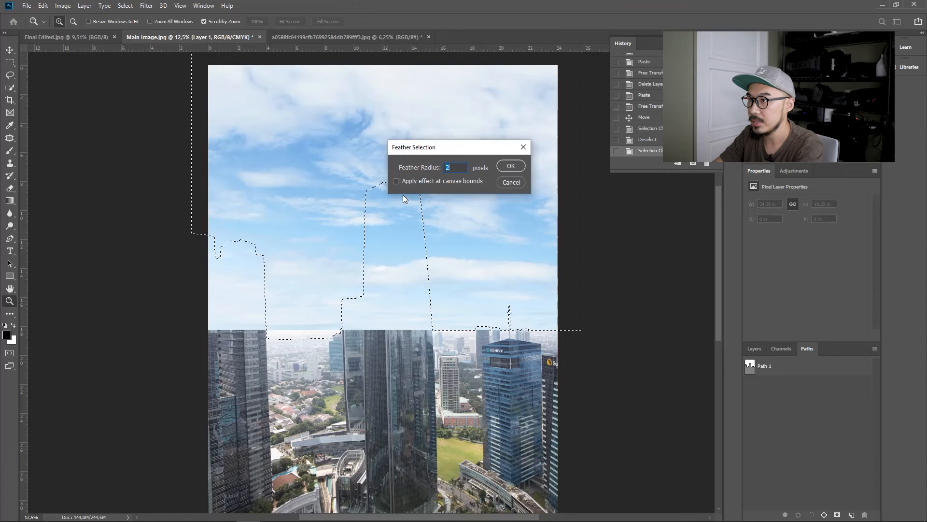
pyautogui.click(517, 168)
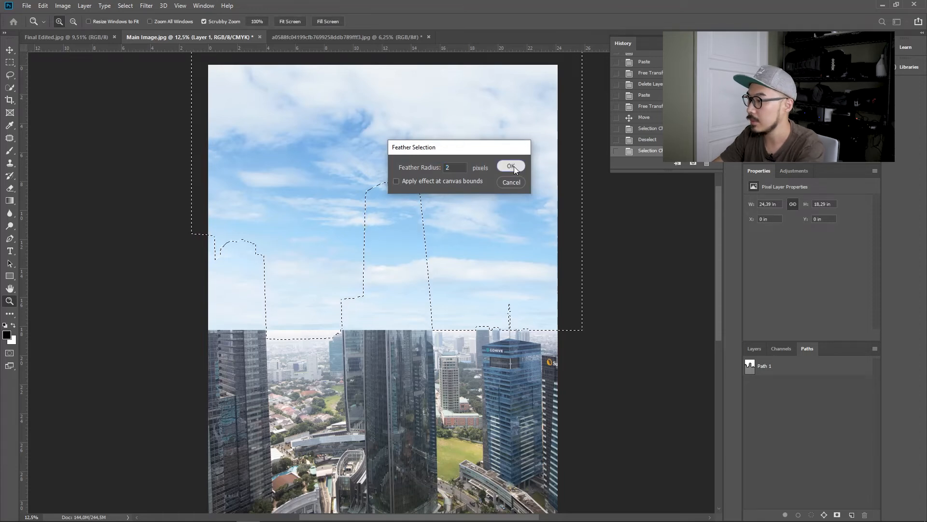
# Add a layer mask to the sky layer from the selection and inspect the edges around the tower and horizon
pyautogui.click(755, 349)
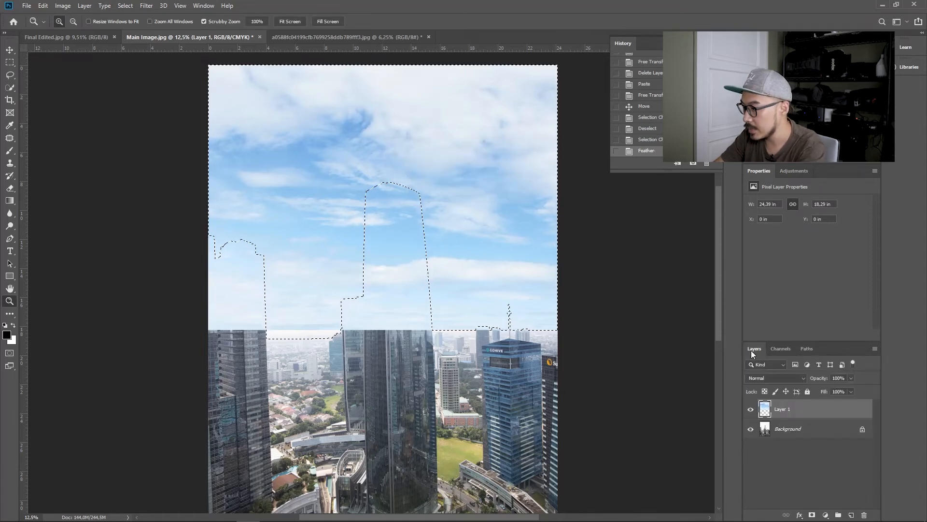
pyautogui.click(812, 515)
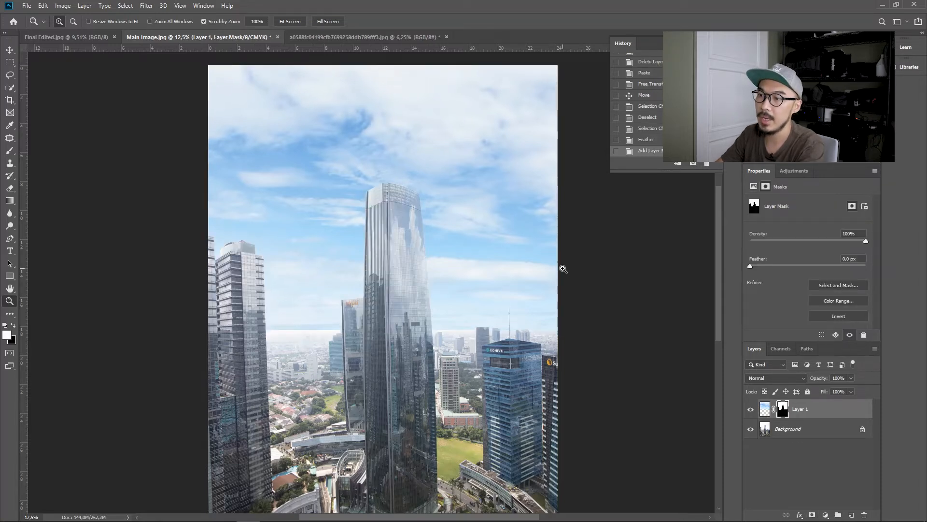
pyautogui.moveTo(363, 192); pyautogui.dragTo(242, 289)
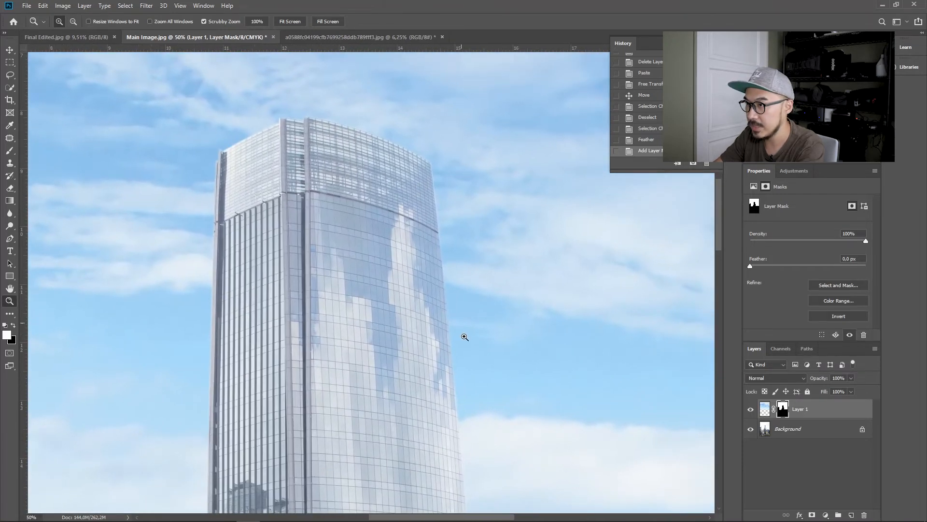
pyautogui.keyDown('alt'); pyautogui.click(421, 397); pyautogui.keyUp('alt')
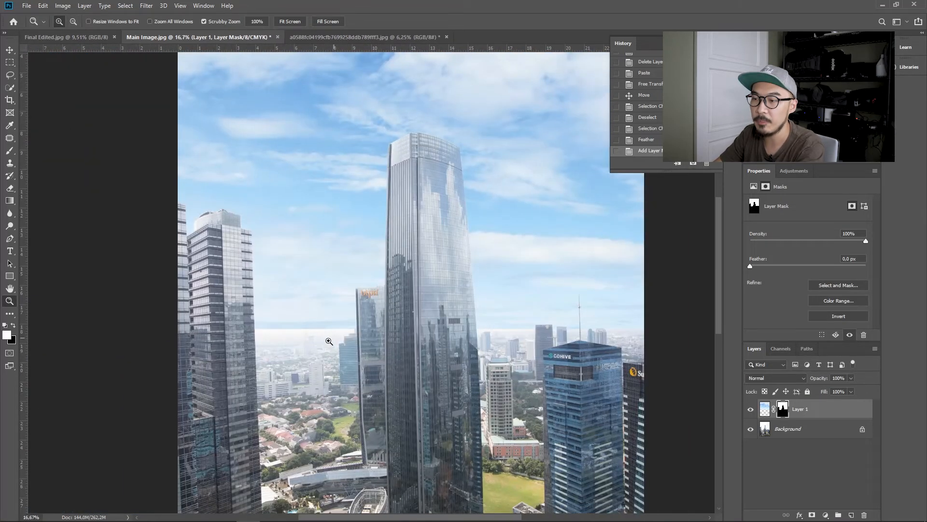
pyautogui.click(306, 340)
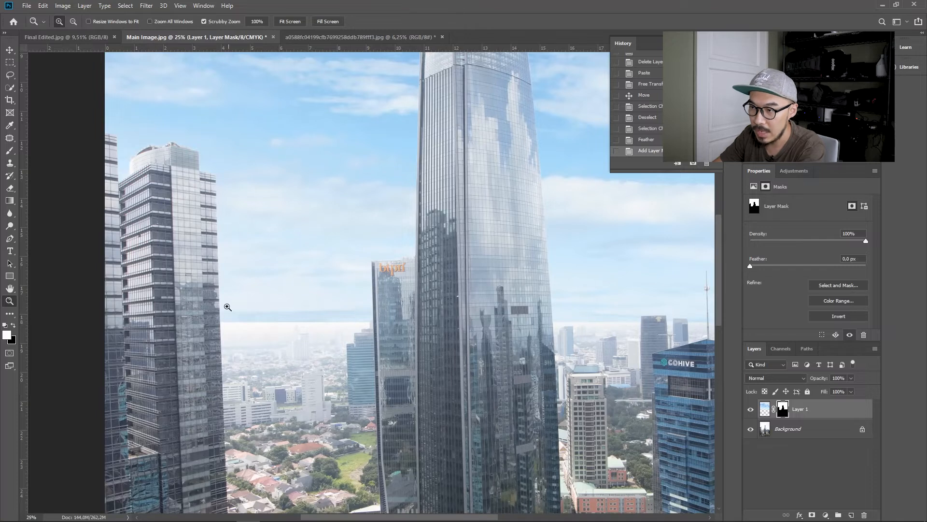
# Set up a soft round brush at 700 px size, 0% hardness and 15% opacity
pyautogui.hscroll(3, 441, 330)
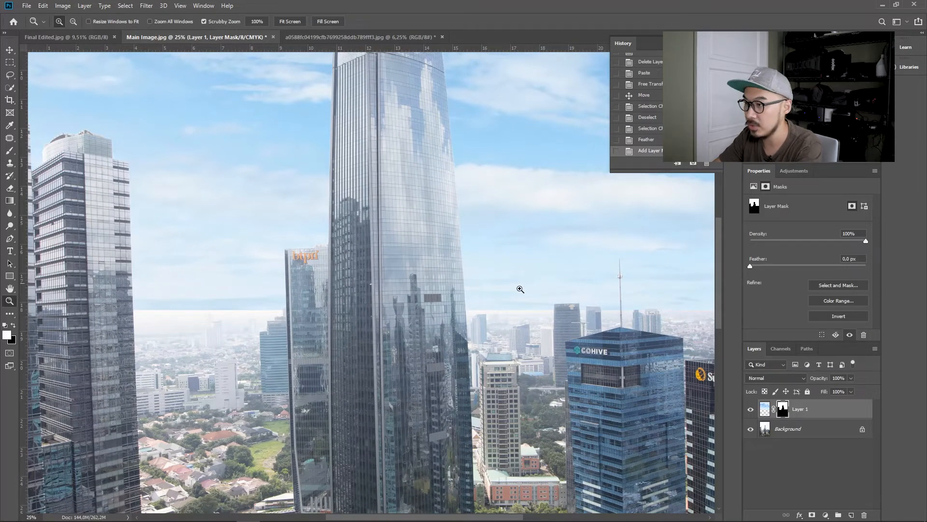
pyautogui.hotkey('ctrl', '-')
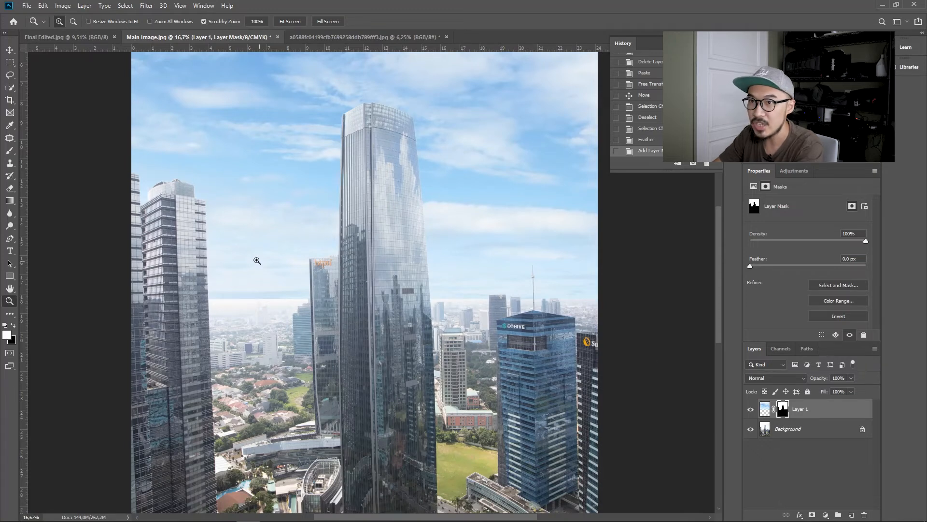
pyautogui.click(11, 151)
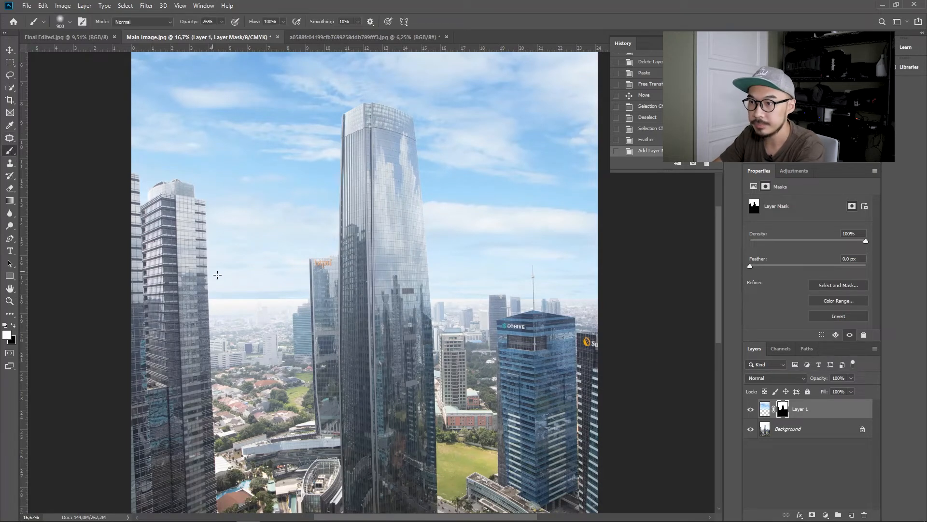
pyautogui.press('[')
pyautogui.press('[')
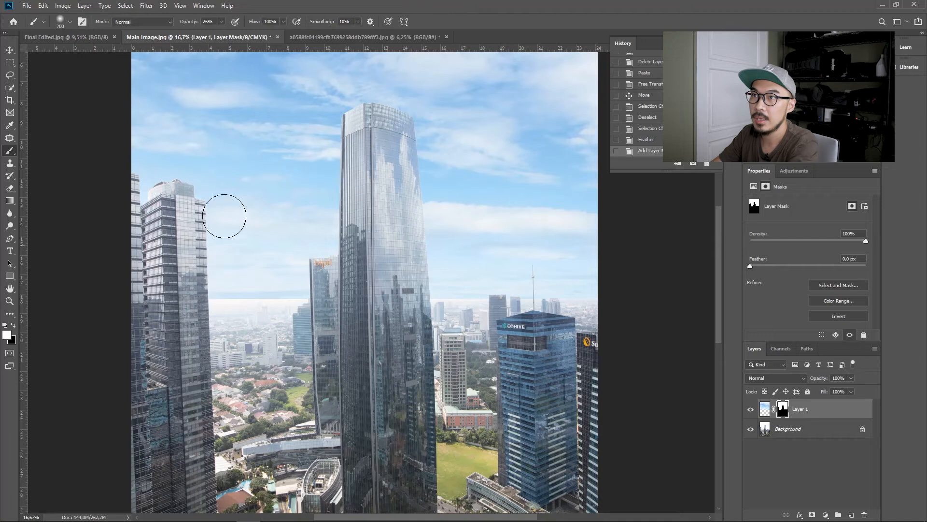
pyautogui.click(221, 22)
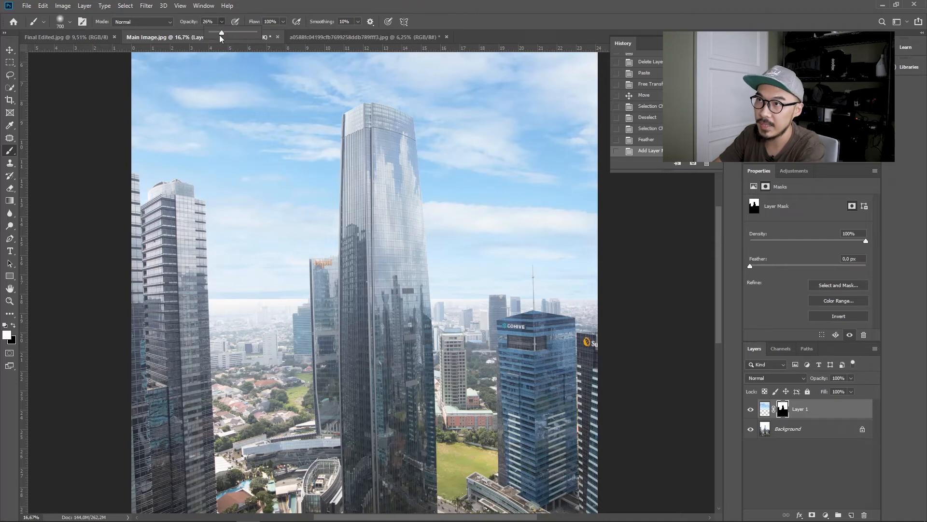
pyautogui.click(222, 22)
pyautogui.click(69, 21)
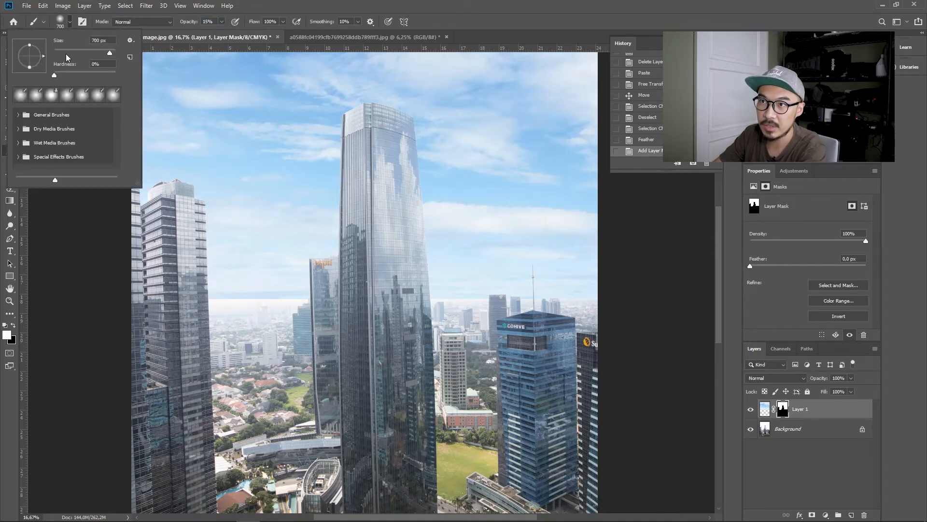
pyautogui.click(69, 22)
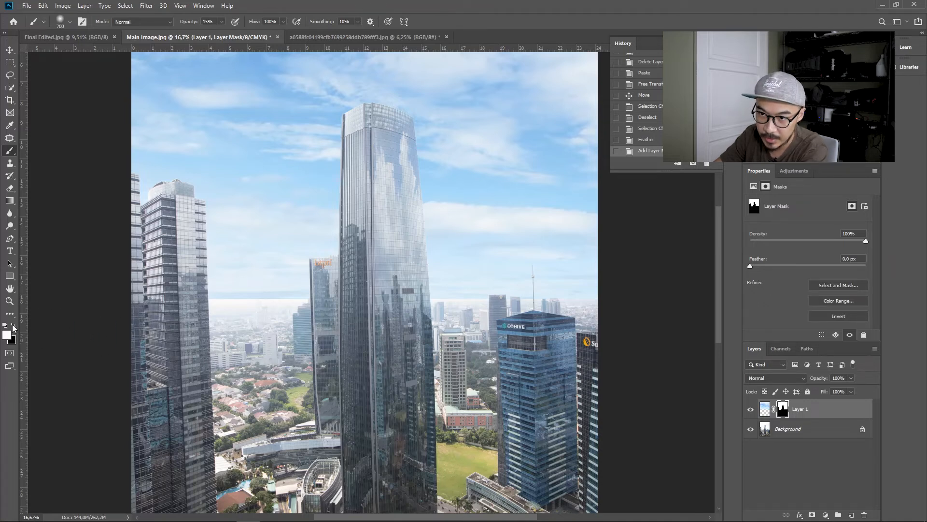
# Paint black on the sky layer's mask along the horizon to blend the hard sky edge into the haze
pyautogui.moveTo(314, 285)
pyautogui.mouseDown()
pyautogui.moveTo(340, 309)
pyautogui.moveTo(349, 301)
pyautogui.moveTo(197, 296)
pyautogui.moveTo(337, 295)
pyautogui.mouseUp()
pyautogui.moveTo(337, 294)
pyautogui.mouseDown()
pyautogui.moveTo(203, 294)
pyautogui.moveTo(318, 299)
pyautogui.mouseUp()
pyautogui.moveTo(319, 299)
pyautogui.mouseDown()
pyautogui.moveTo(323, 309)
pyautogui.moveTo(300, 289)
pyautogui.mouseUp()
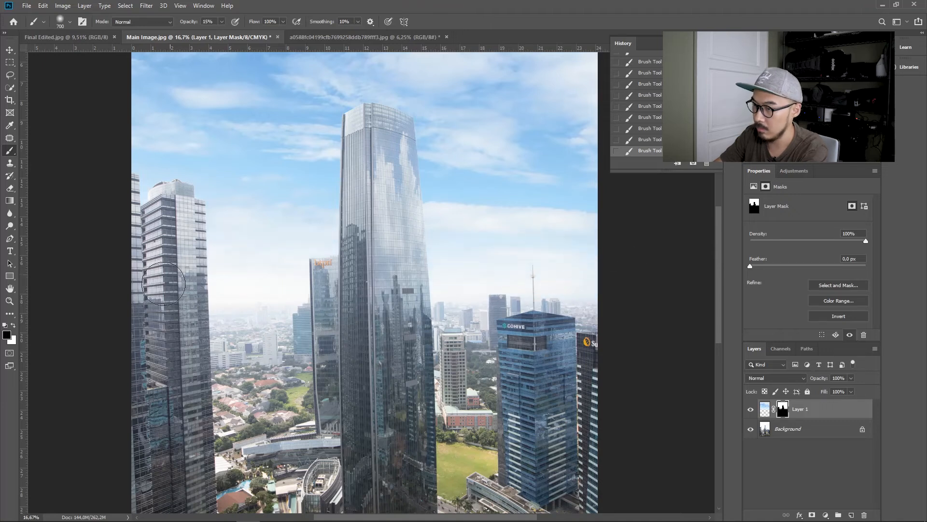
# Add a Hue/Saturation adjustment layer directly above the Background layer
pyautogui.press('z')
pyautogui.keyDown('alt'); pyautogui.click(521, 348); pyautogui.keyUp('alt')
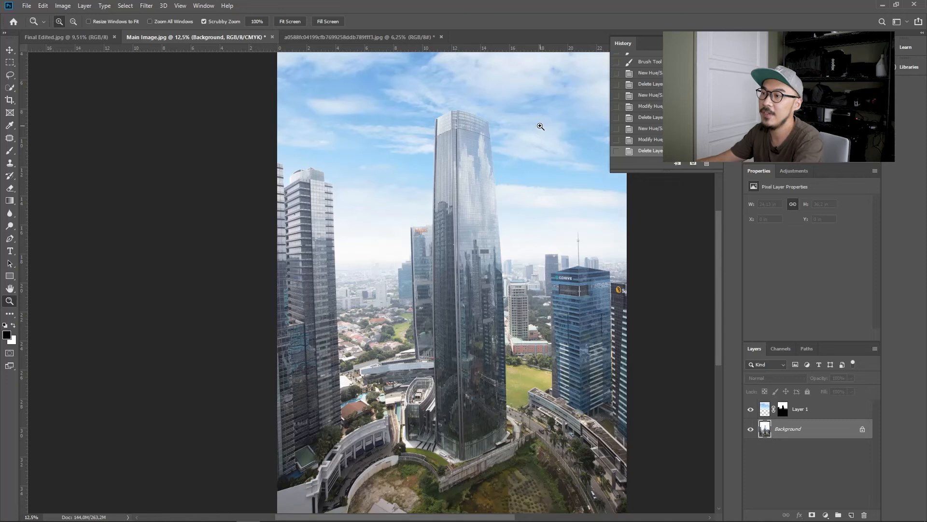
pyautogui.click(541, 127)
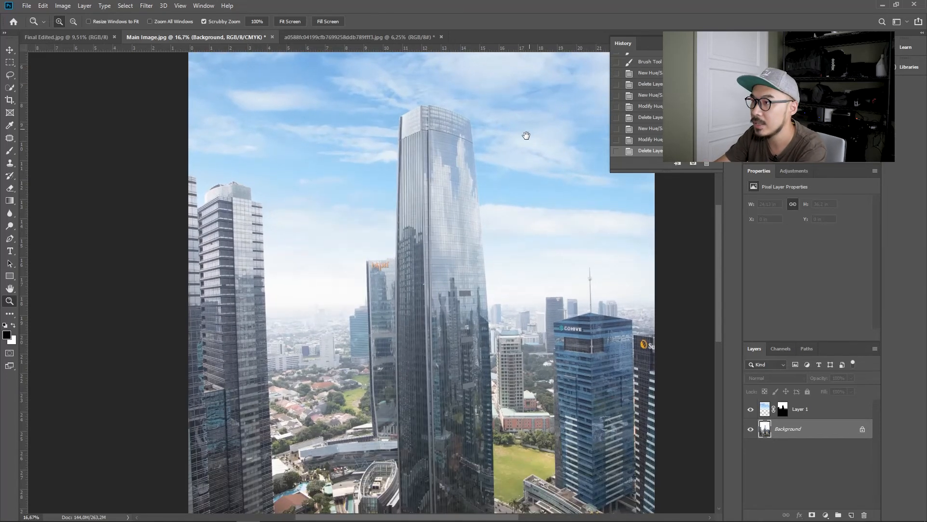
pyautogui.scroll(-3, 510, 225)
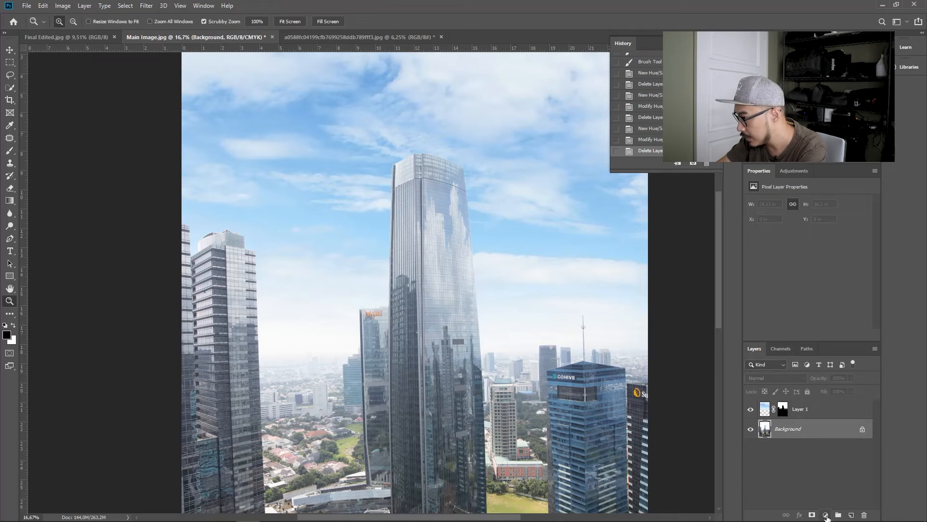
pyautogui.click(826, 516)
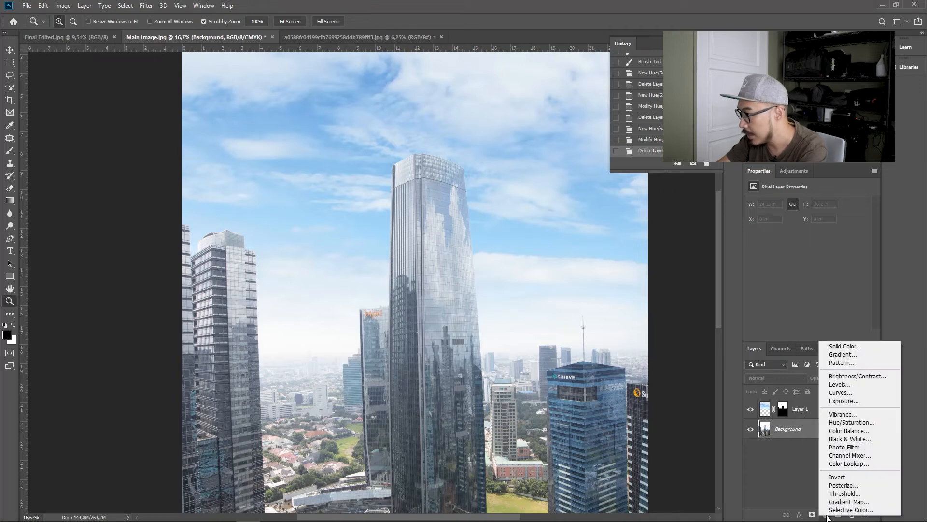
pyautogui.click(849, 423)
# Adjust the Cyans in the Hue/Saturation layer, and set the Blues to hue -12 and saturation +37
pyautogui.click(797, 216)
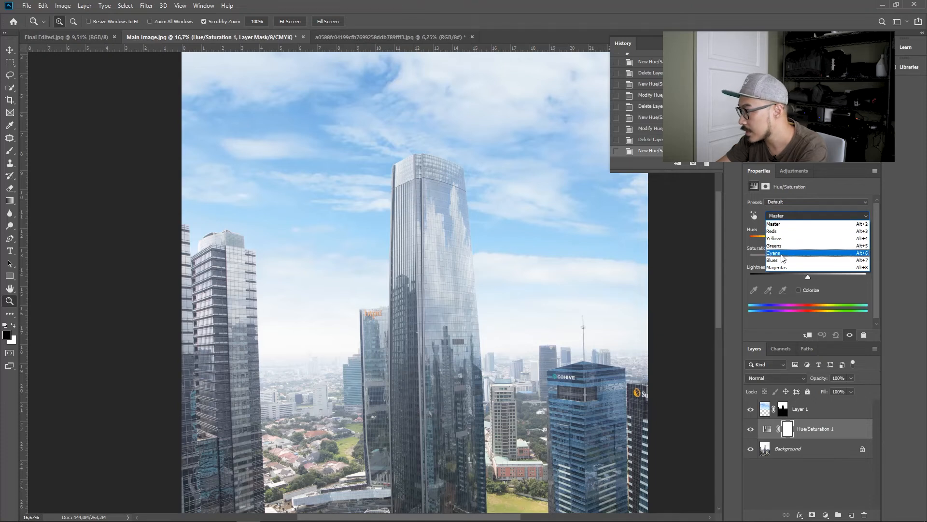
pyautogui.click(783, 253)
pyautogui.moveTo(808, 260); pyautogui.dragTo(802, 240)
pyautogui.click(816, 215)
pyautogui.click(792, 260)
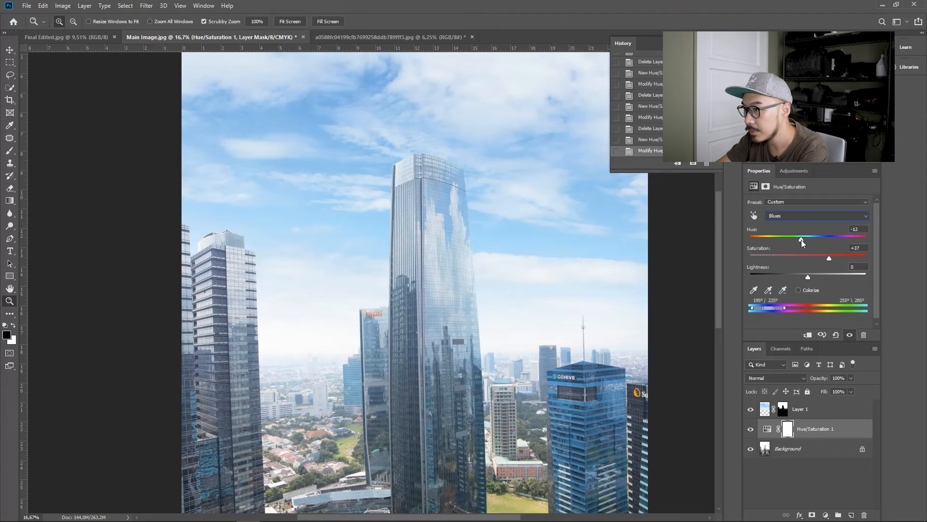
# Fill the Hue/Saturation layer's mask with black to hide the color adjustment, keeping white as the foreground color
pyautogui.keyDown('alt'); pyautogui.click(493, 321); pyautogui.keyUp('alt')
pyautogui.moveTo(505, 408); pyautogui.dragTo(491, 305)
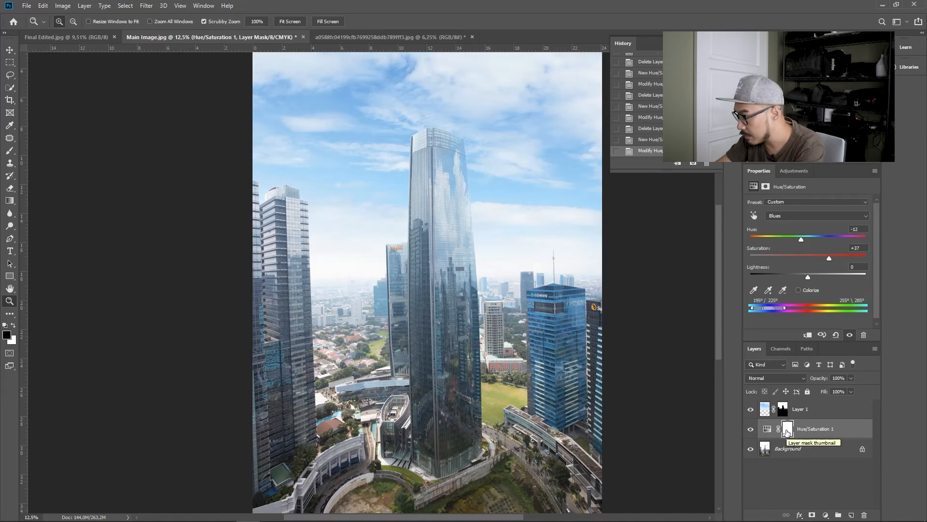
pyautogui.click(788, 428)
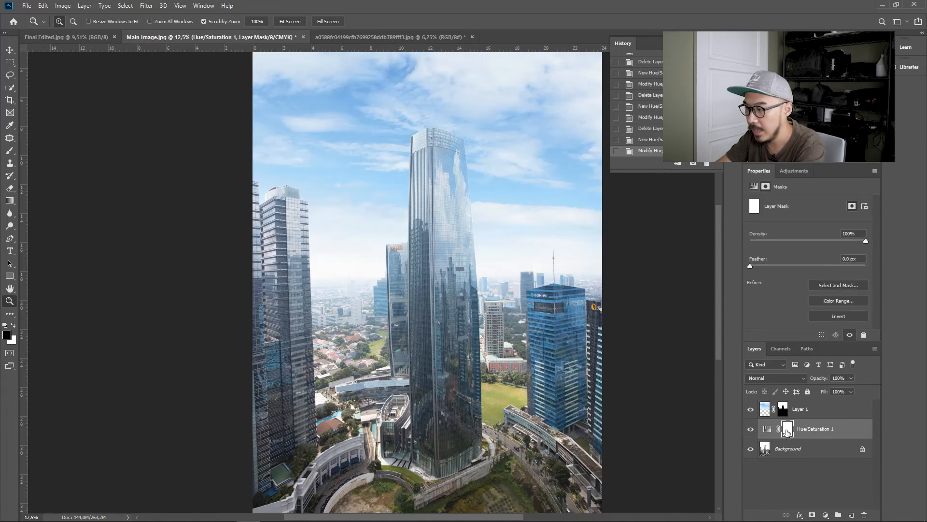
pyautogui.press('x')
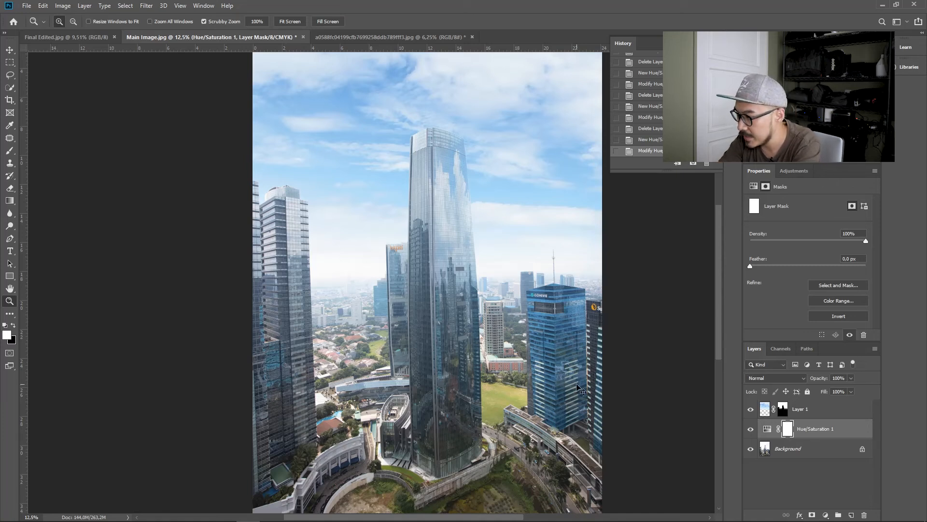
pyautogui.hotkey('ctrl', 'BackSpace')
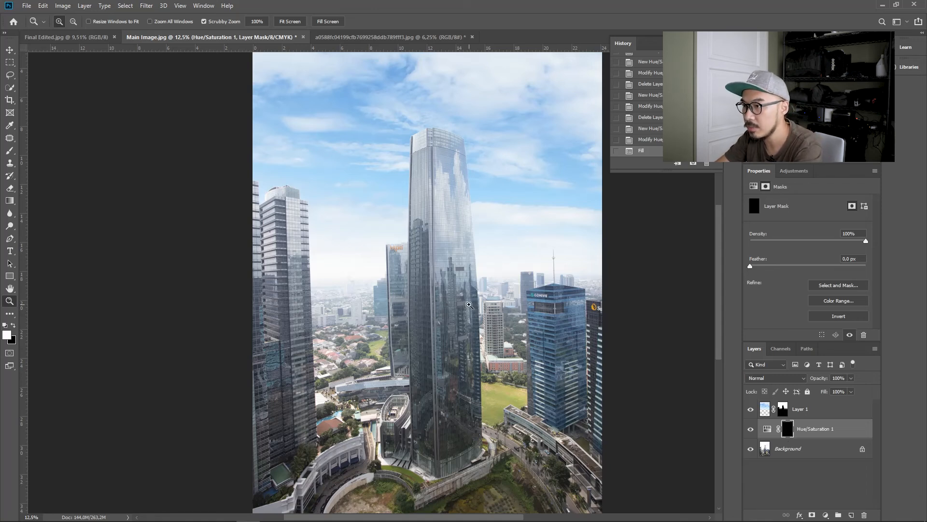
# Switch to the Brush tool and set its opacity to 51% for painting on the Hue/Saturation mask
pyautogui.press('b')
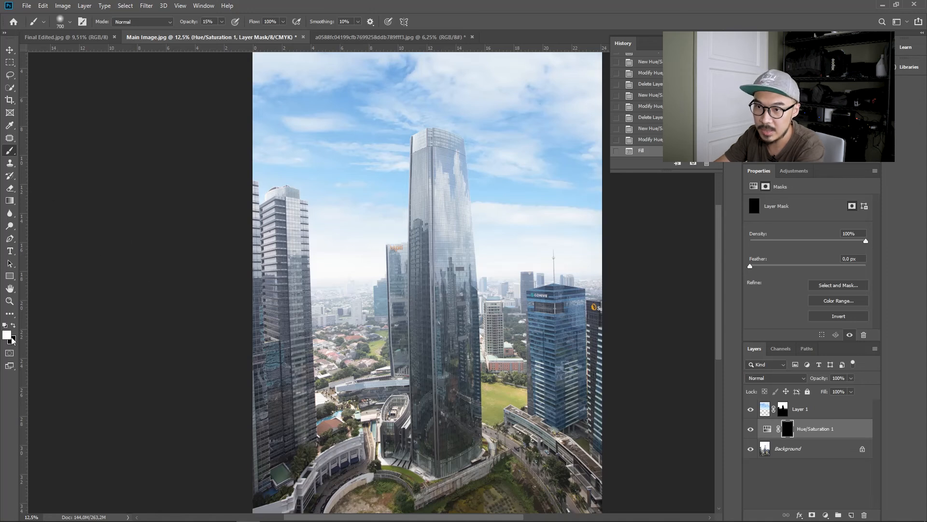
pyautogui.click(221, 21)
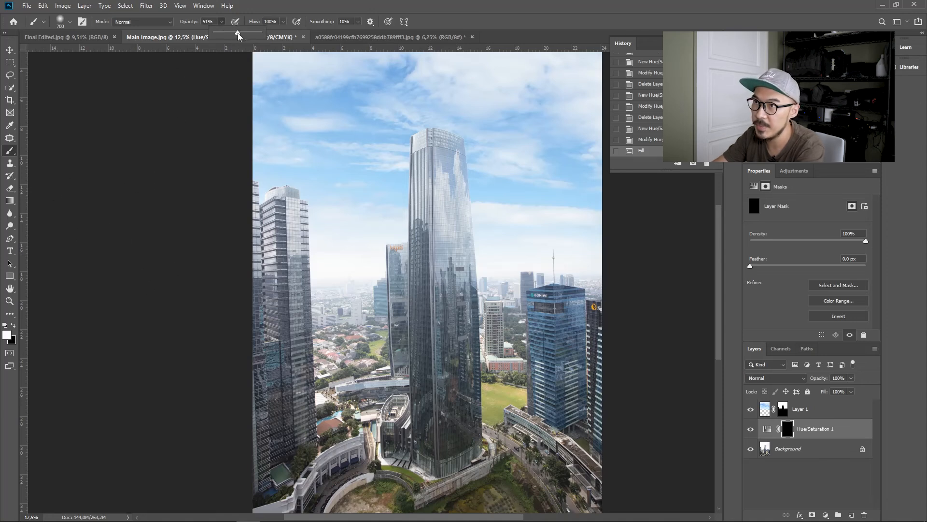
pyautogui.moveTo(229, 25); pyautogui.dragTo(230, 30)
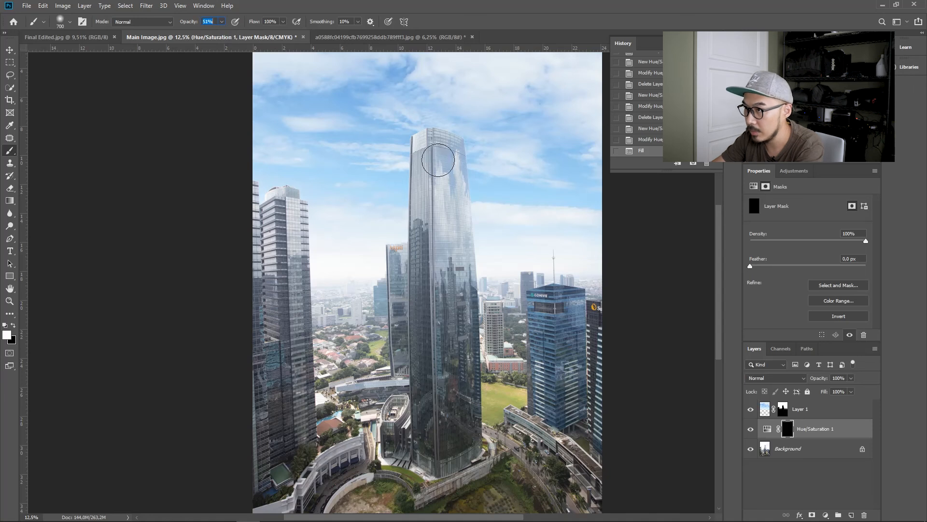